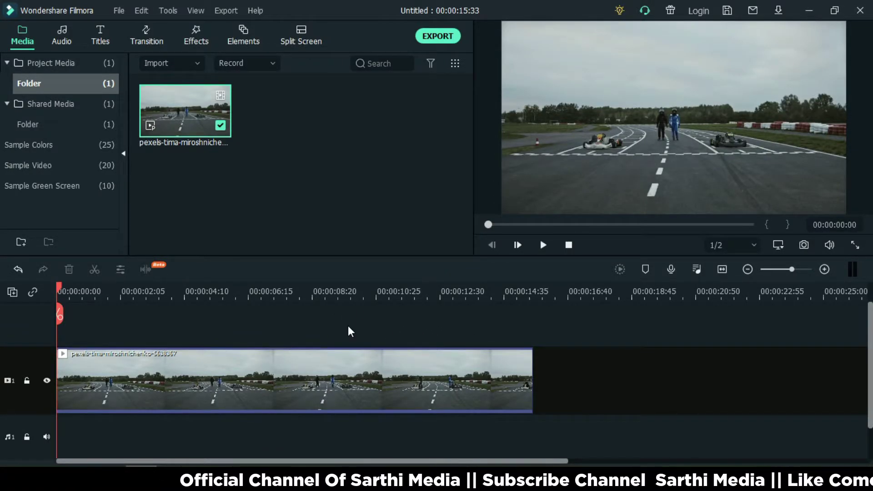
left_click_drag(630, 387, 419, 347)
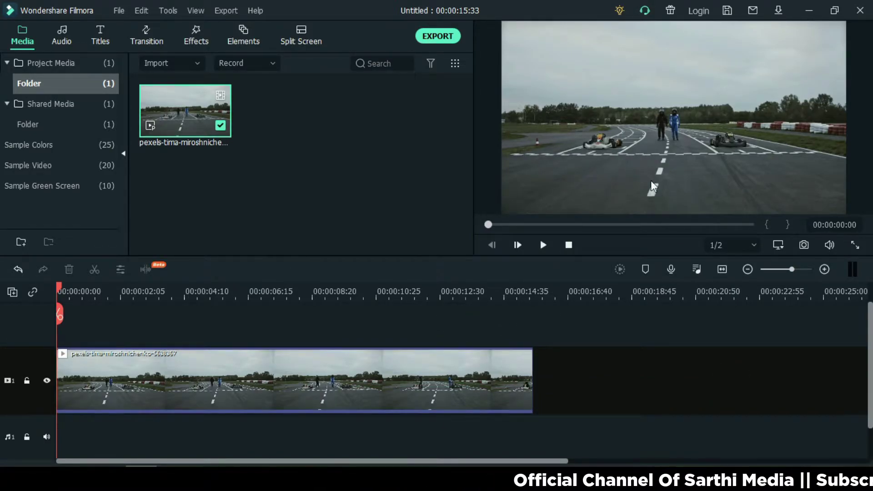
left_click(731, 168)
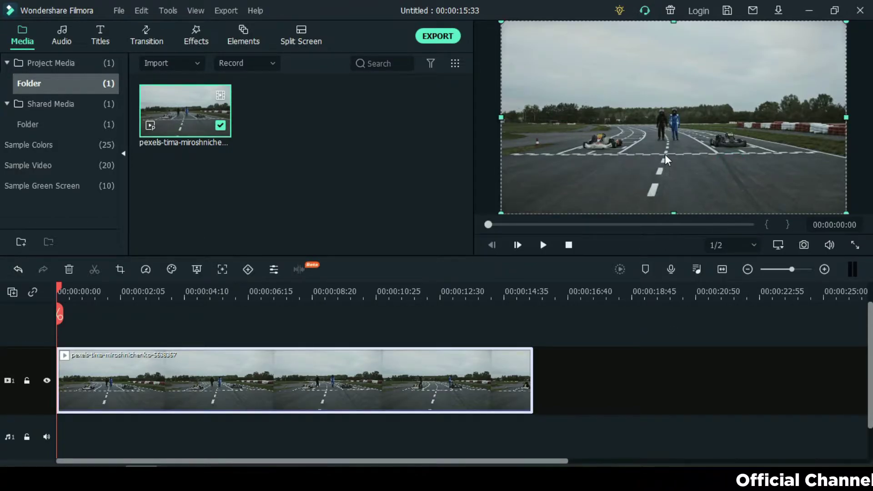
left_click(201, 317)
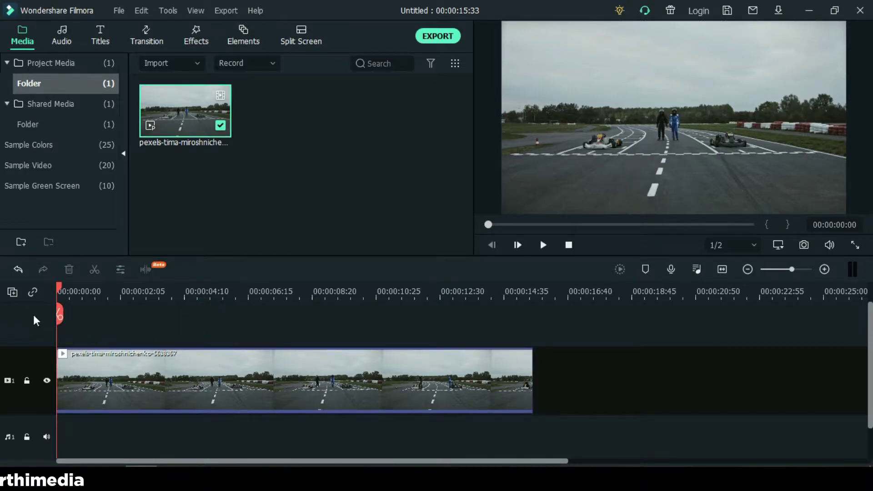
Step: Add a second video track above the kart-race clip in the timeline
left_click(13, 294)
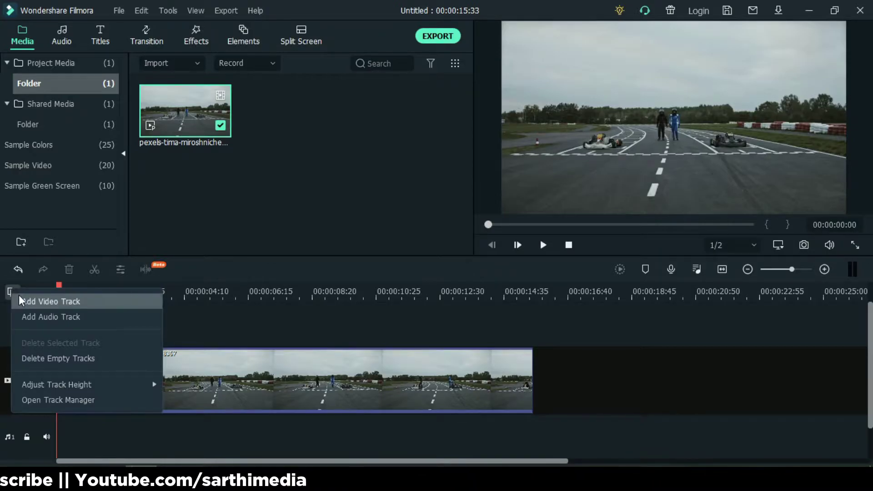
left_click(20, 300)
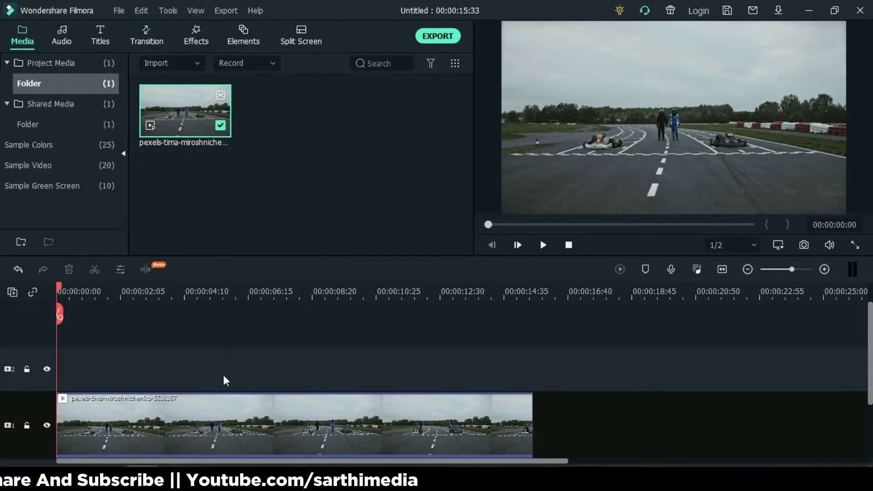
scroll(223, 374, "down", 2)
left_click(598, 369)
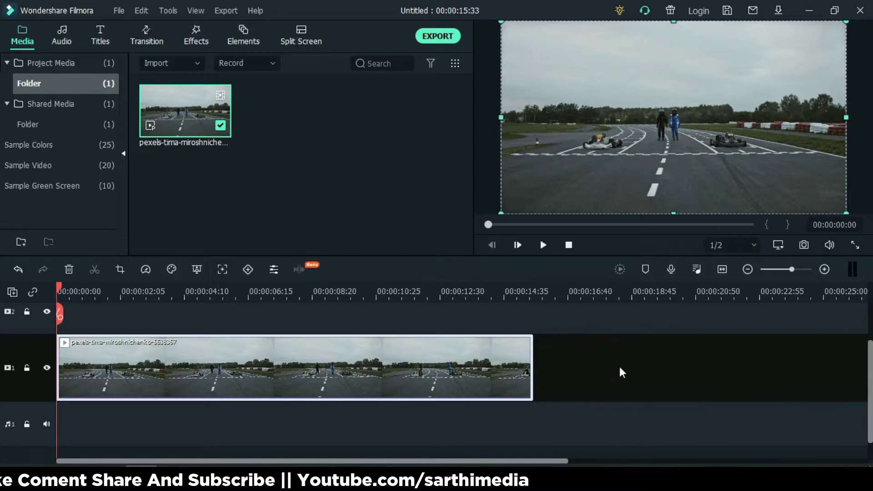
left_click(619, 367)
scroll(568, 381, "up", 1)
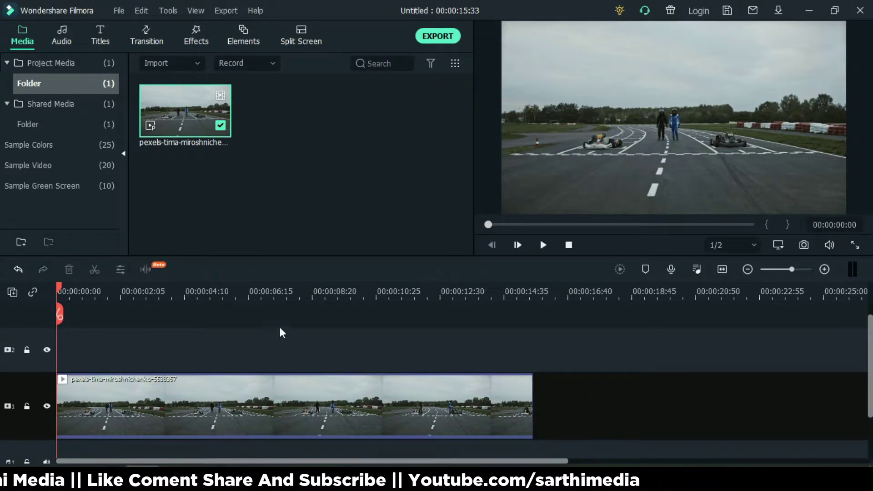
left_click(88, 294)
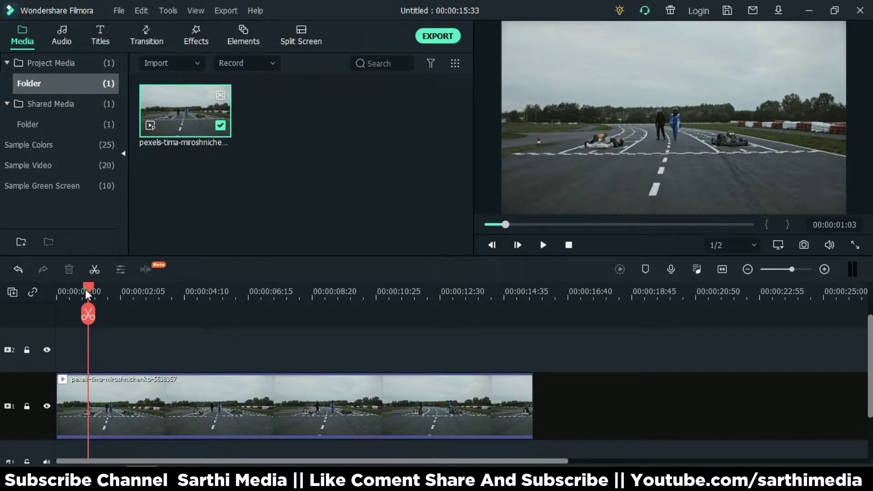
left_click_drag(86, 289, 9, 292)
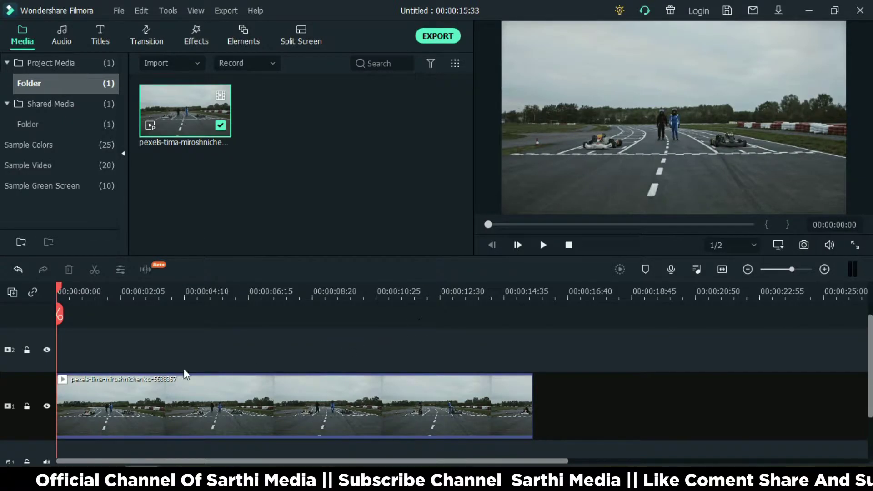
left_click(16, 295)
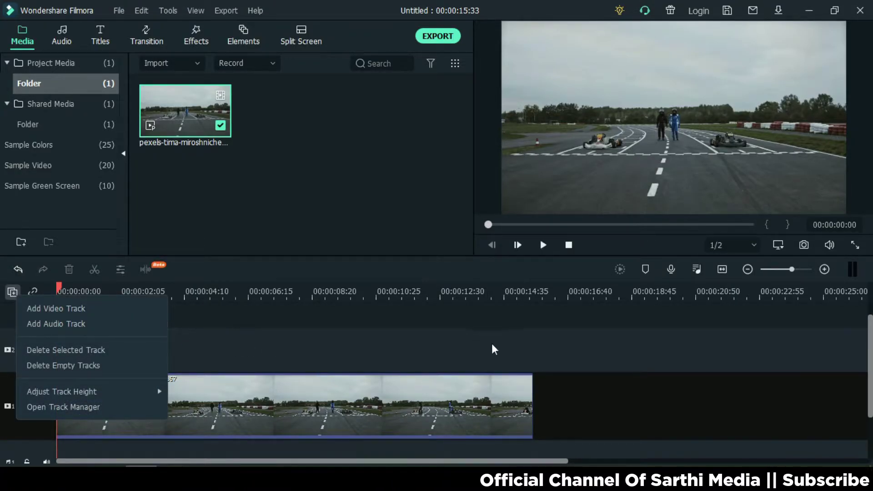
left_click(591, 340)
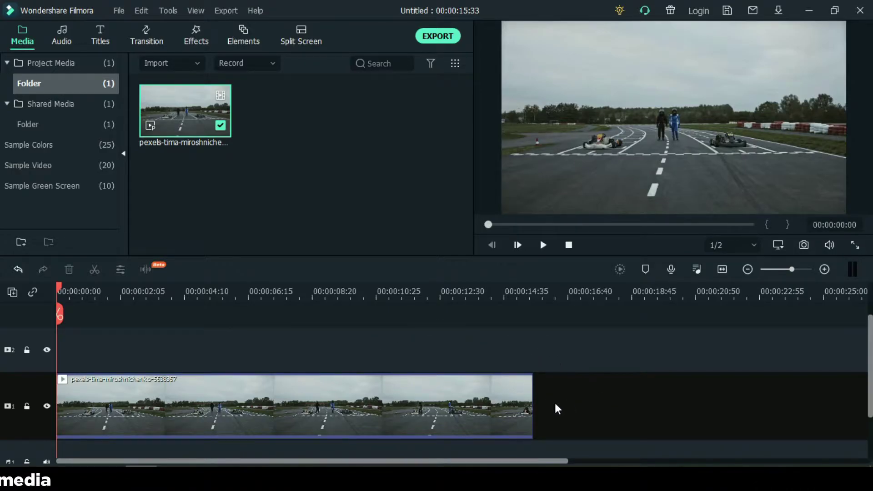
Step: Duplicate the kart-race clip and place the copy at the start of video track 2, aligned with the original
left_click(386, 404)
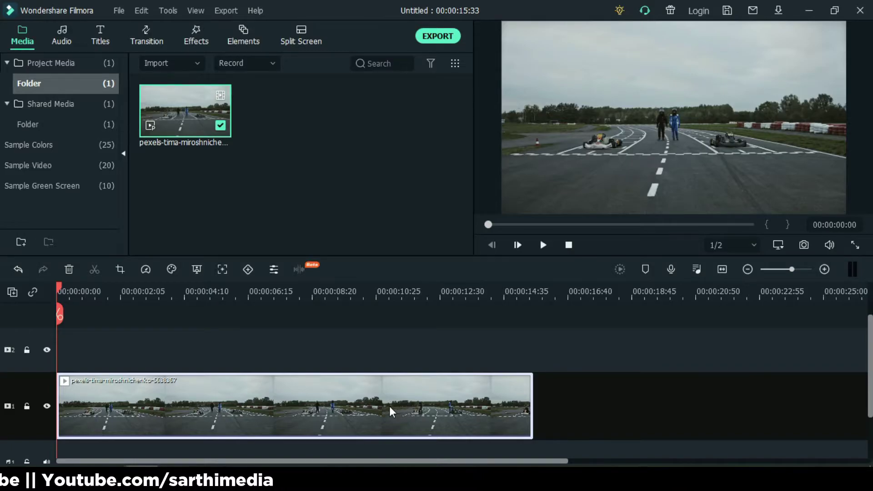
right_click(390, 406)
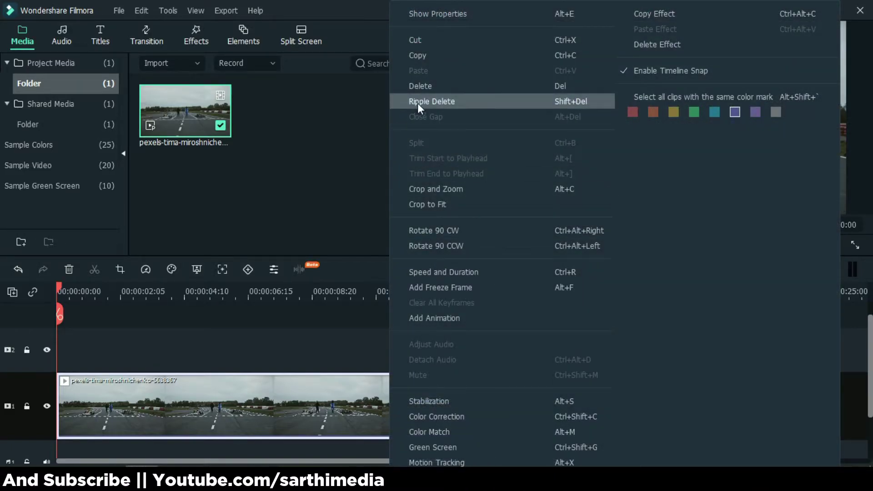
left_click(414, 55)
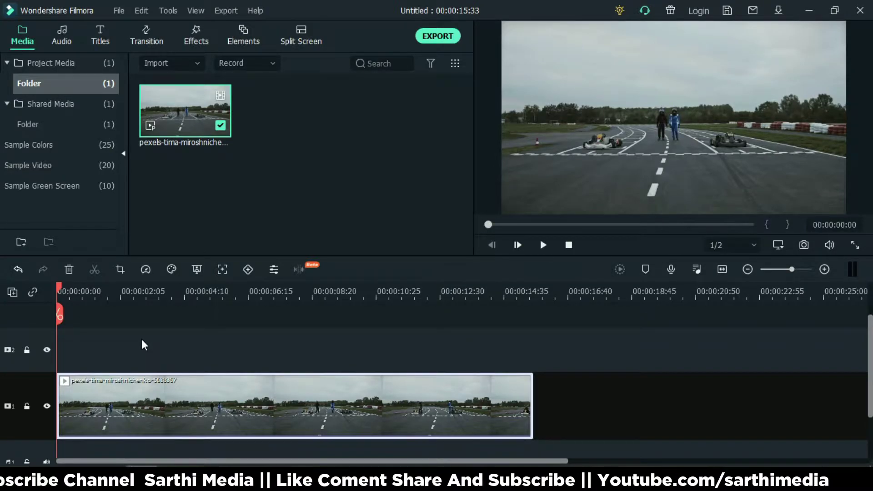
key("ctrl+v")
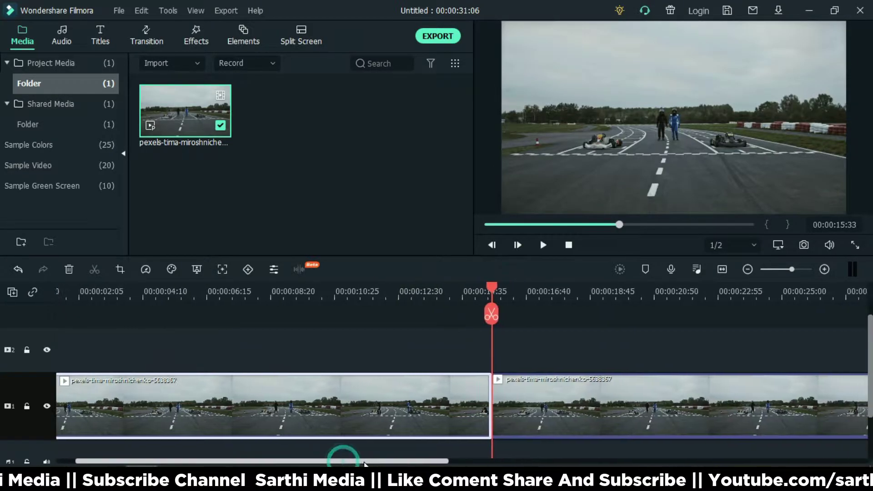
left_click(543, 401)
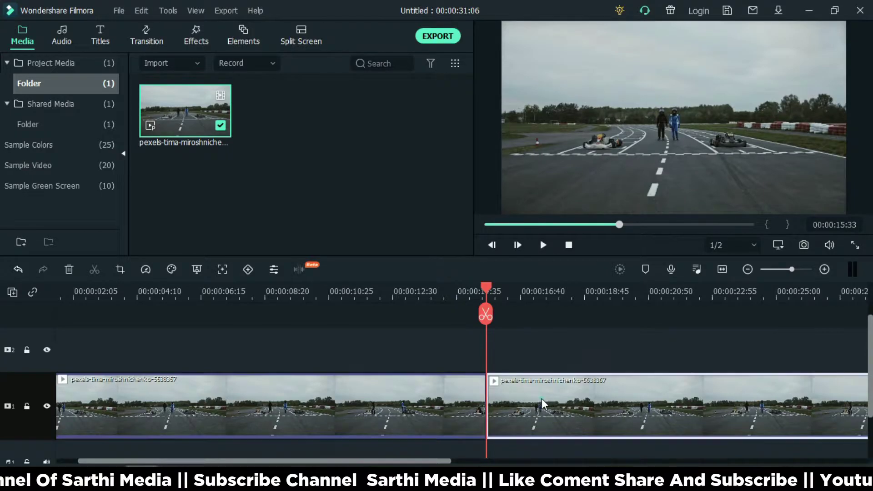
left_click_drag(563, 412, 55, 361)
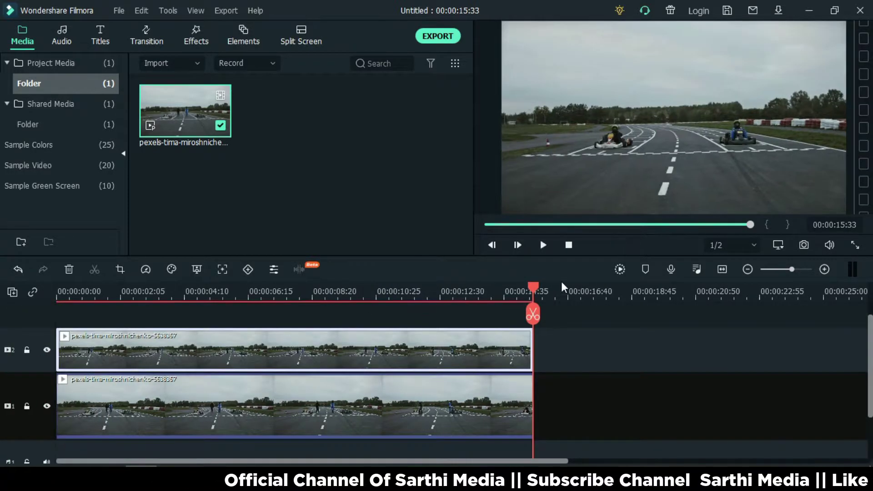
Step: Return the playhead to the start of the timeline and deselect the clips
left_click_drag(539, 286, 138, 326)
left_click(599, 386)
key("Home")
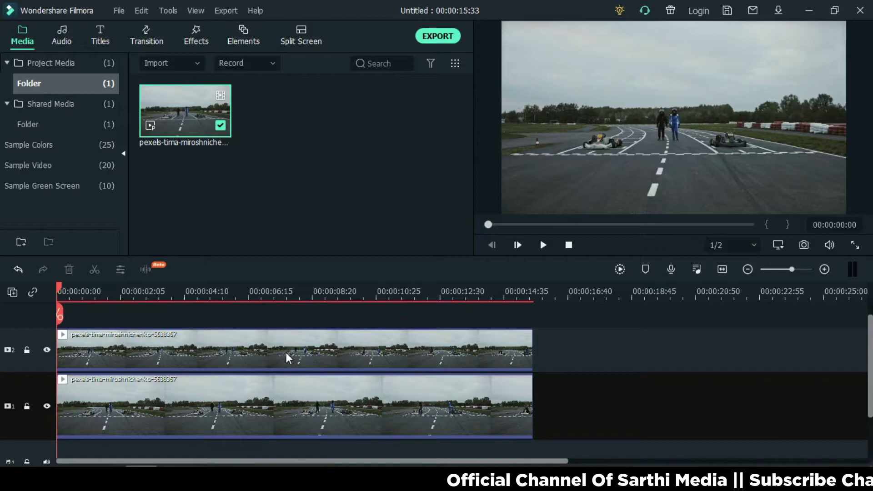
Step: Hide video track 2 so only the original clip on track 1 is previewed
left_click(260, 340)
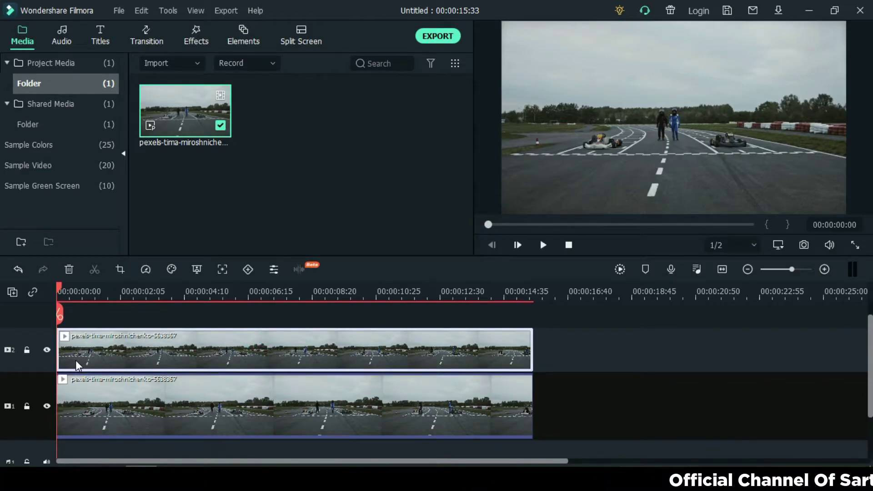
left_click(47, 350)
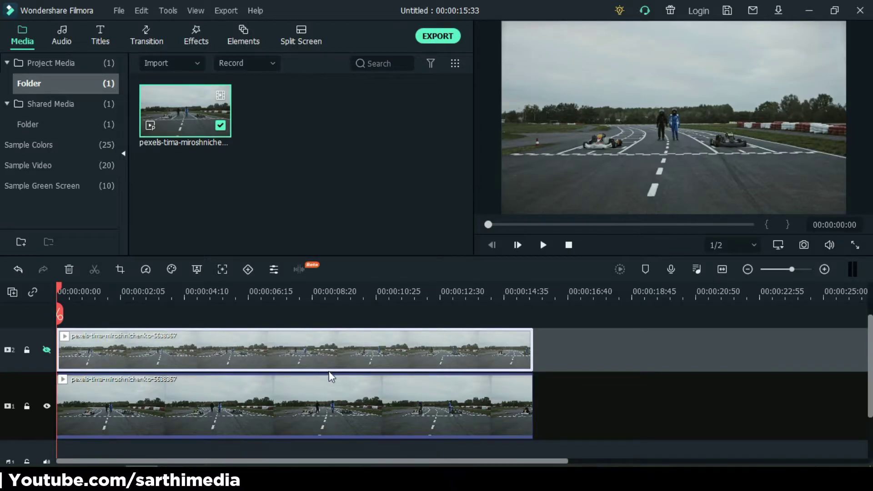
left_click(461, 348)
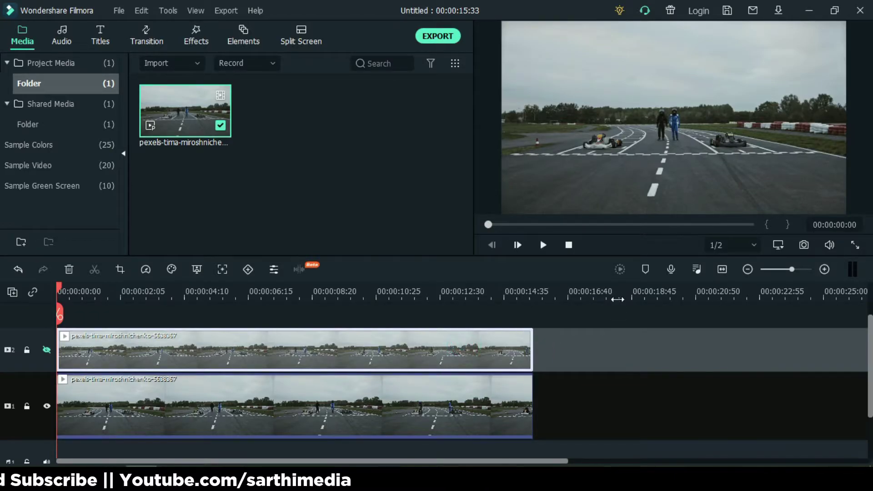
Step: Apply Motion Tracking to the track 1 clip, fitting the tracking box around the head of the black-suited racer
left_click(426, 382)
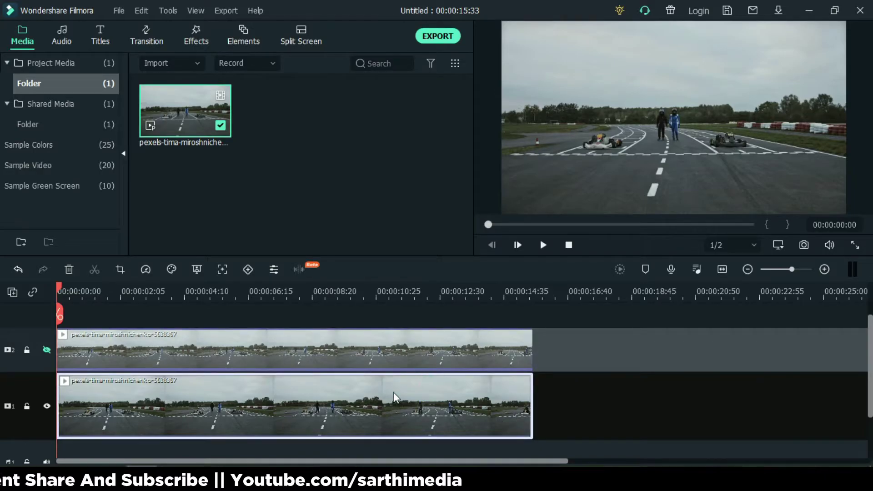
right_click(277, 405)
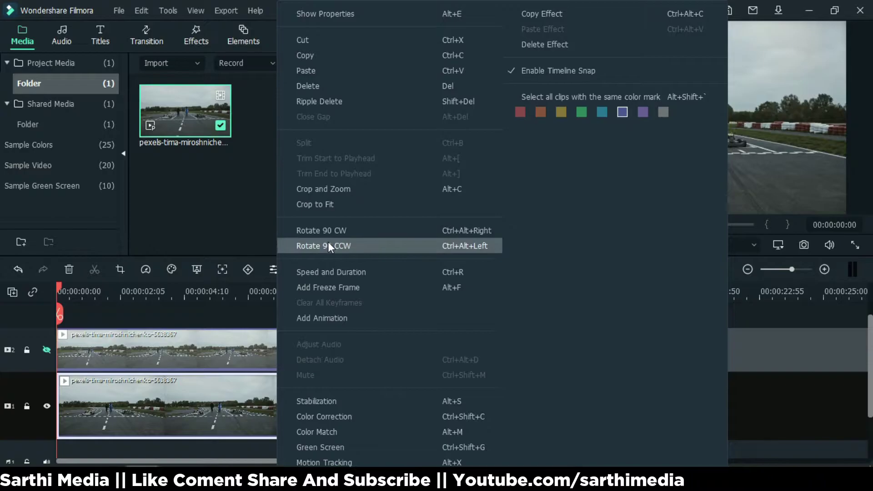
left_click(345, 462)
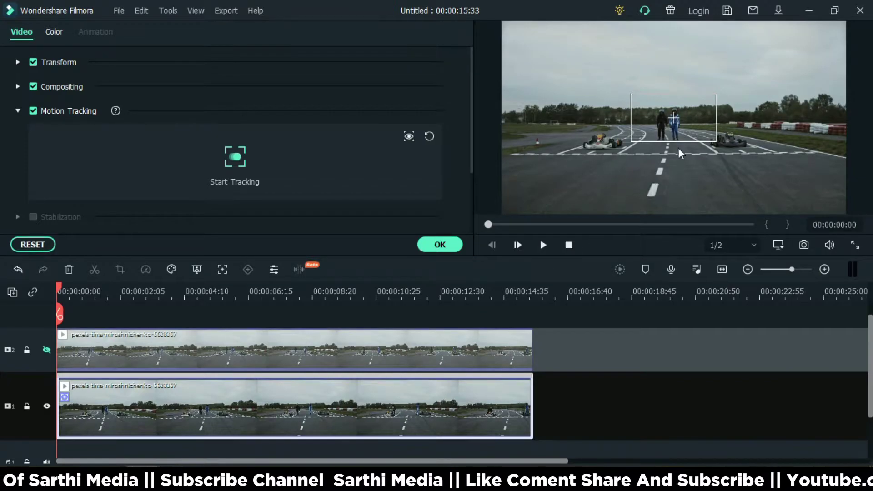
left_click(692, 131)
left_click_drag(691, 130, 671, 116)
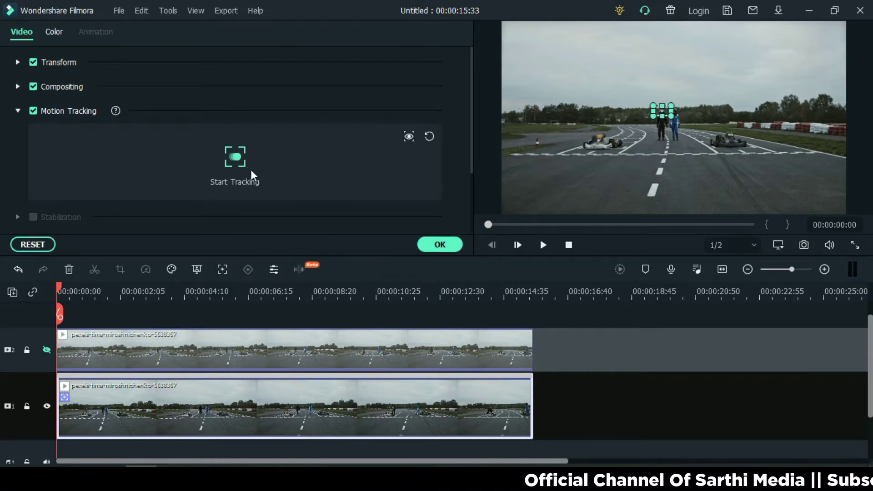
left_click(236, 157)
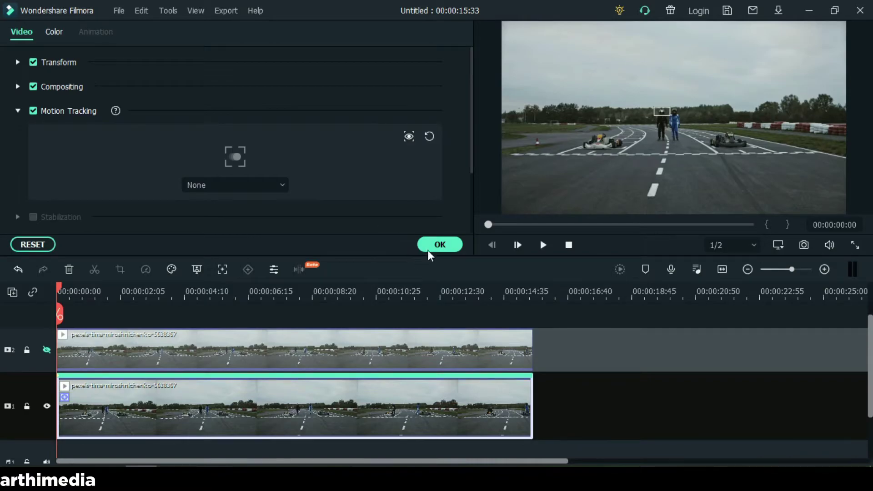
left_click(443, 241)
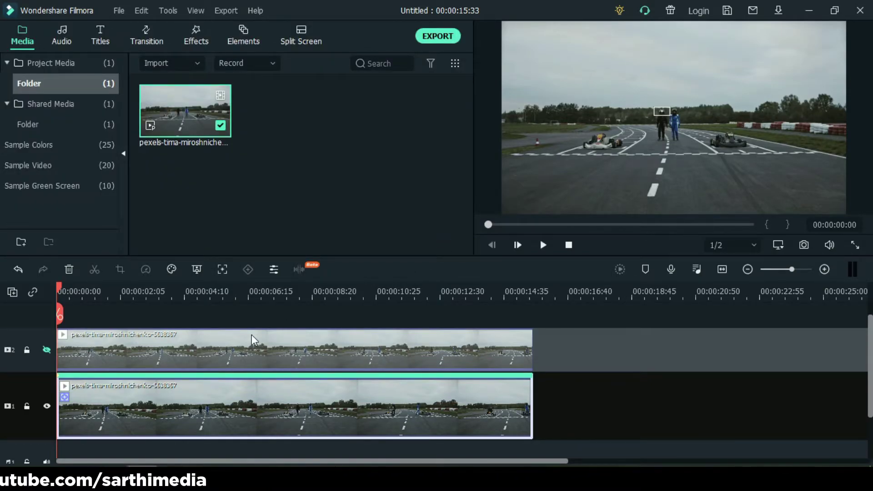
Step: Show video track 2 again and enable Motion Tracking on its clip
left_click(253, 352)
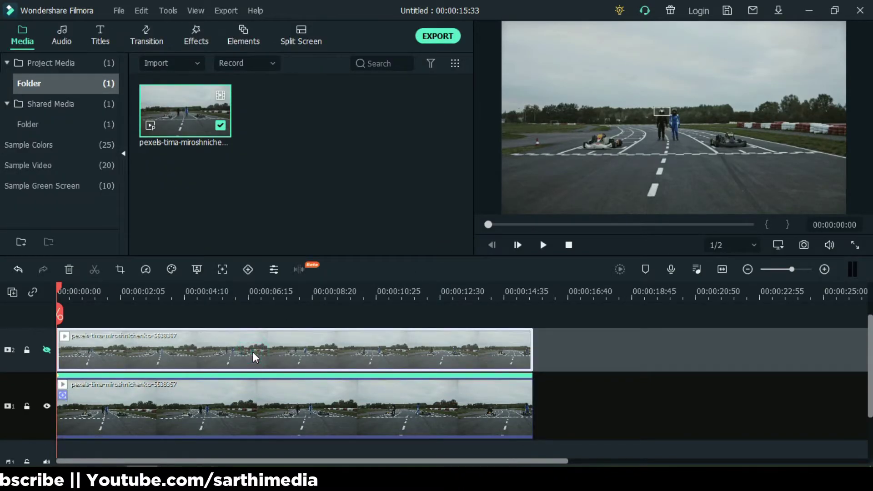
left_click(47, 349)
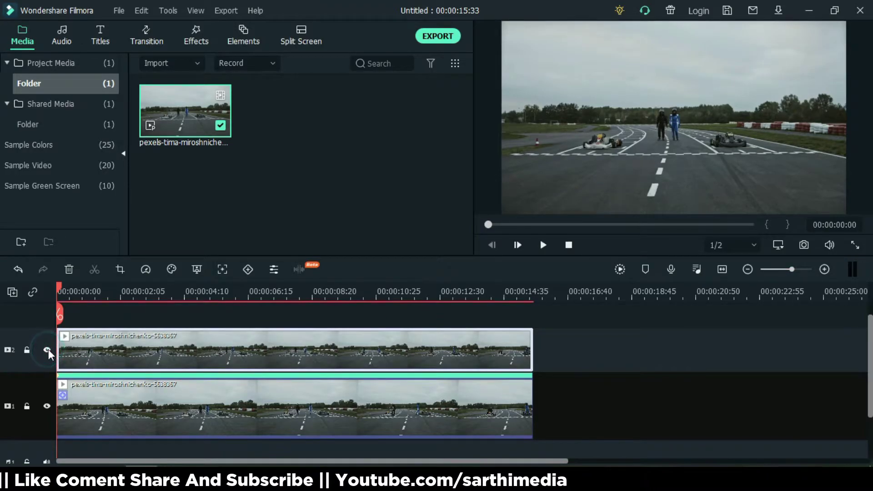
right_click(192, 343)
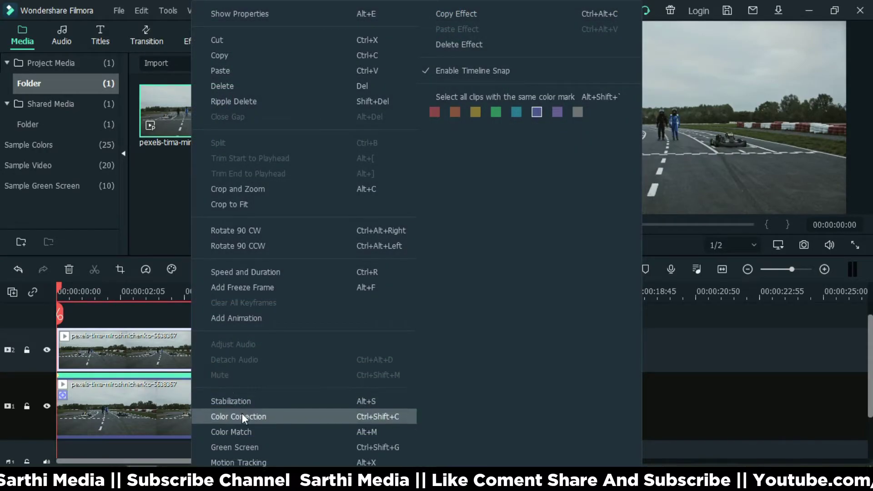
left_click(257, 463)
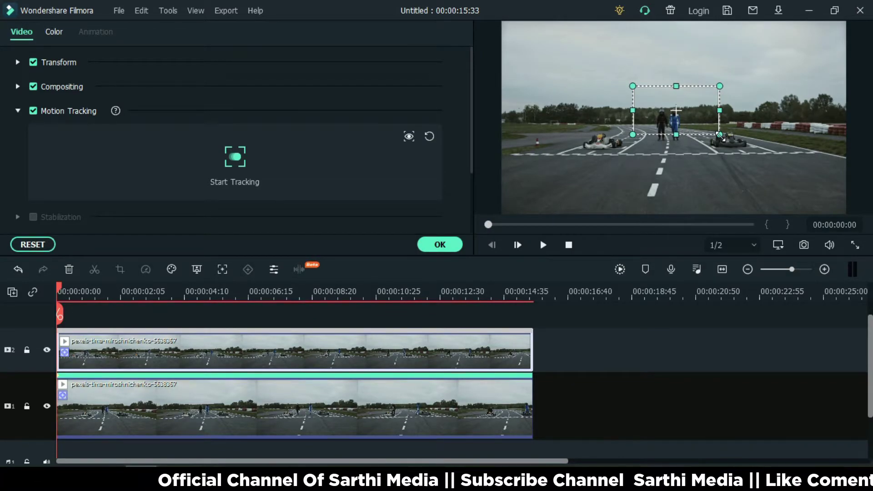
Step: Fit the tracking box around the blue-suited racer's head in the track 2 clip, run the tracking and accept it
left_click_drag(721, 135, 693, 120)
left_click_drag(665, 91, 650, 82)
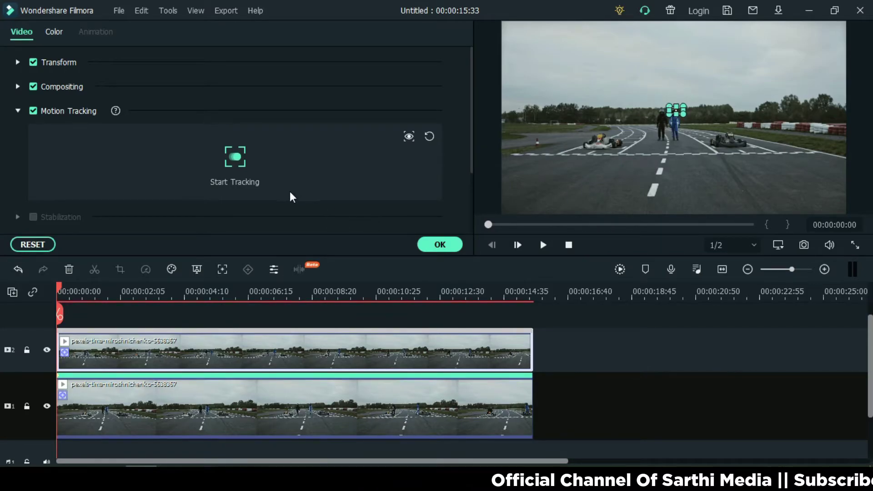
left_click(233, 157)
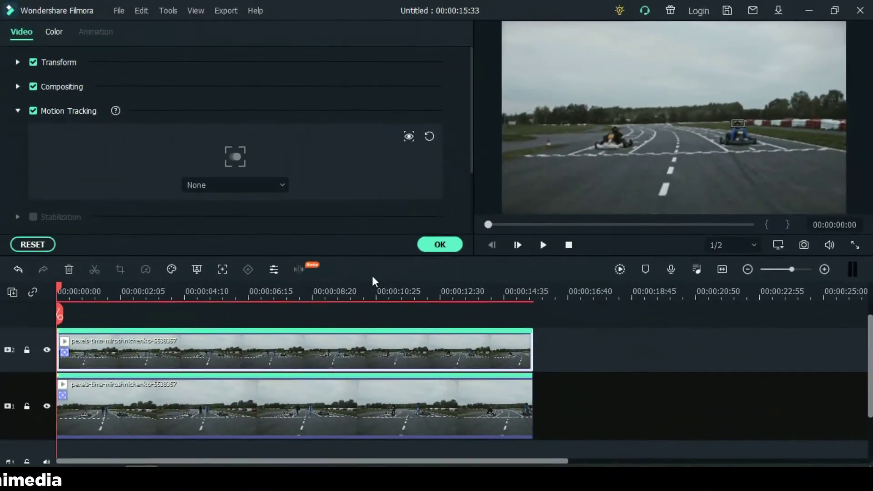
left_click(443, 246)
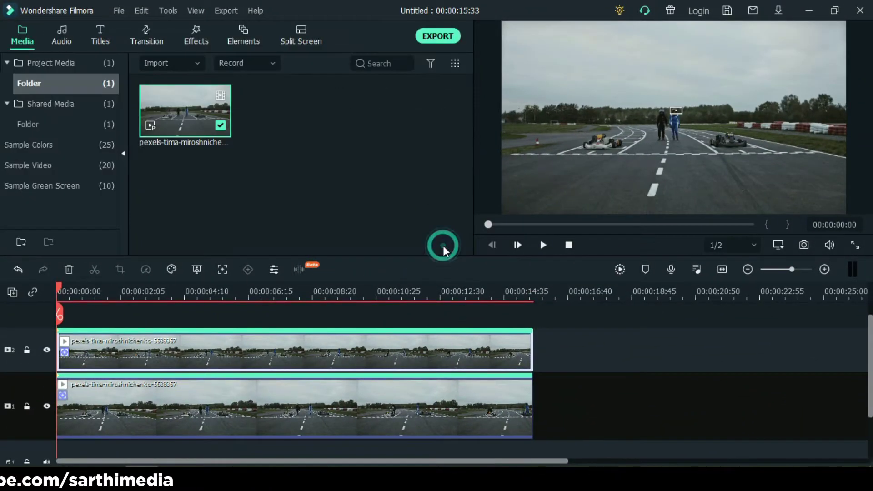
left_click(599, 415)
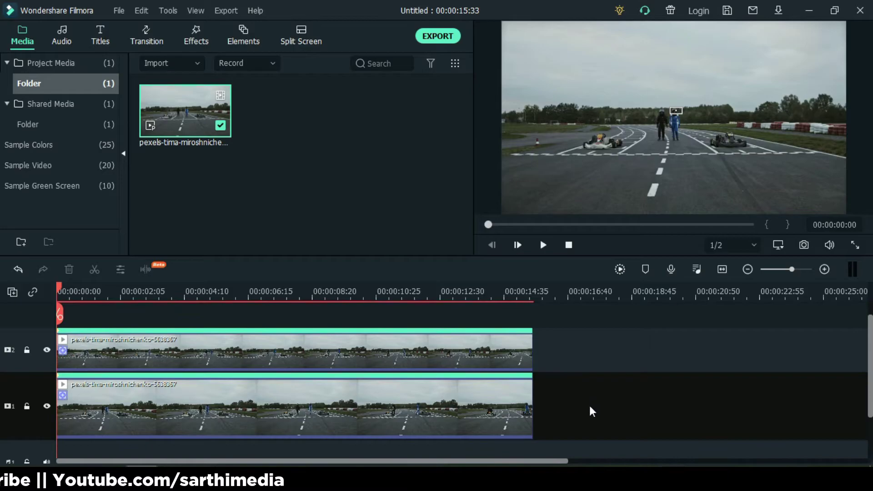
Step: Place the Callout 1 title on a new track above both video clips, starting at 00:00:01:06
scroll(563, 382, "up", 1)
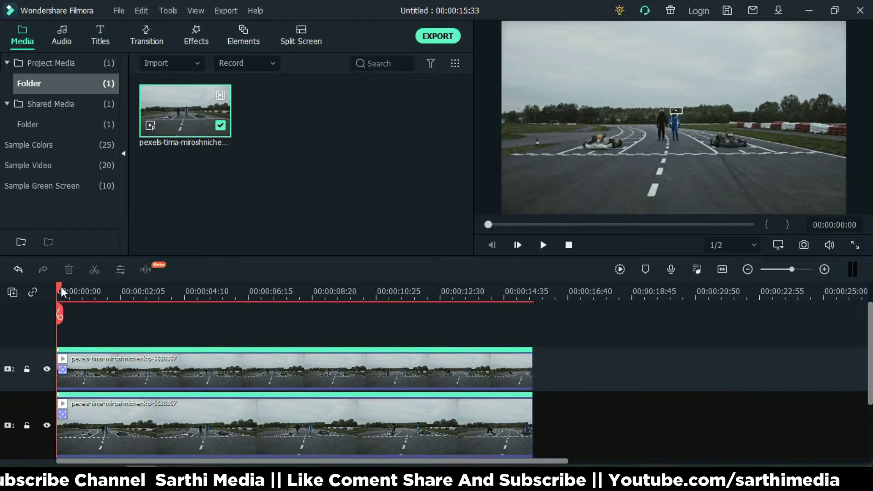
left_click_drag(60, 290, 91, 302)
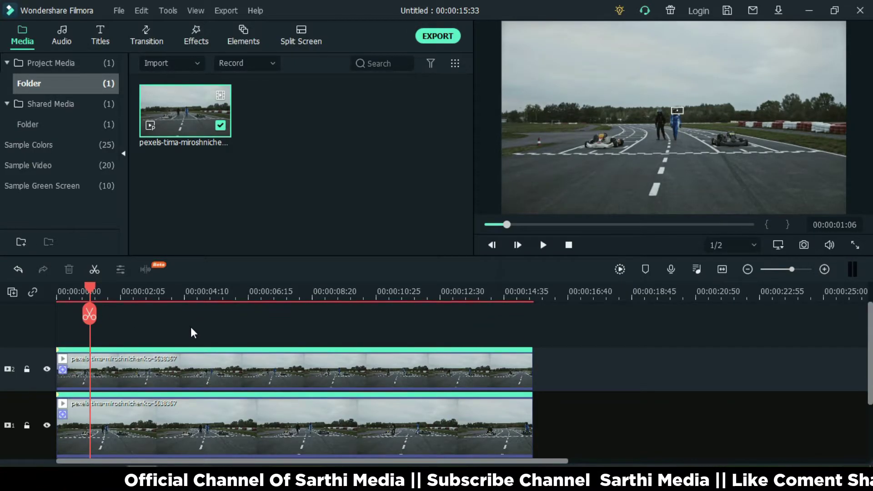
left_click(105, 40)
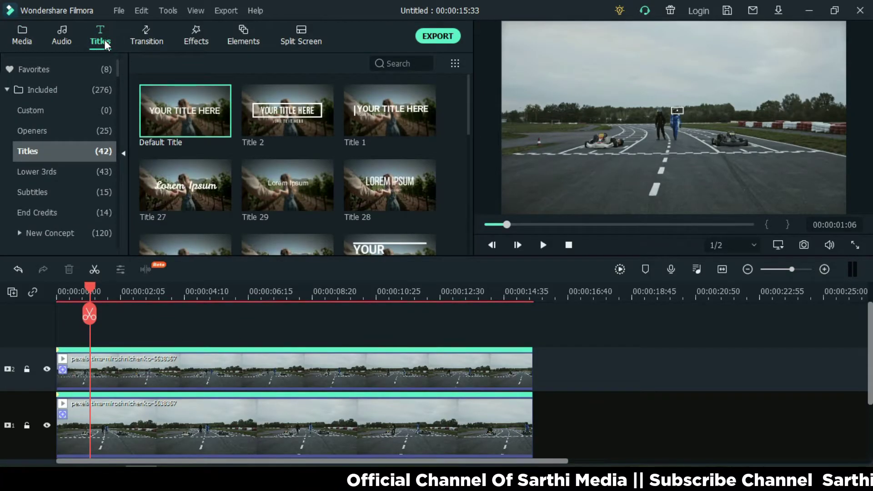
left_click(59, 107)
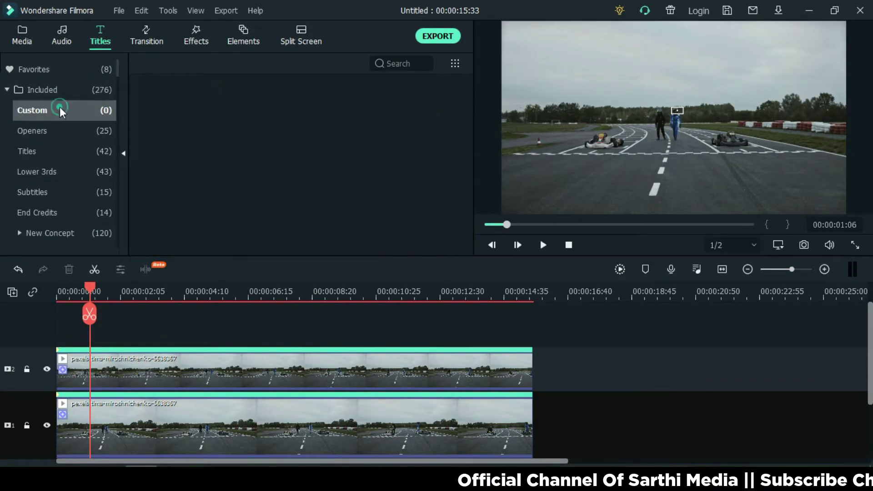
left_click(56, 130)
left_click(7, 90)
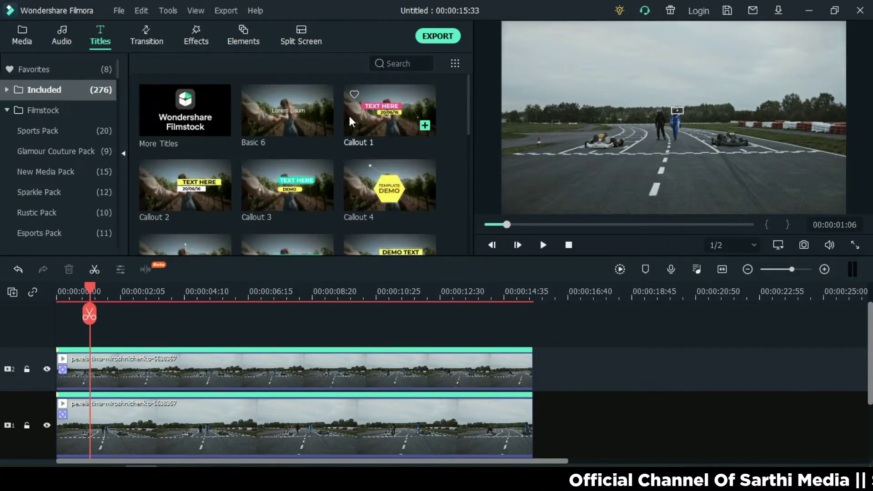
left_click(376, 112)
left_click_drag(375, 112, 96, 332)
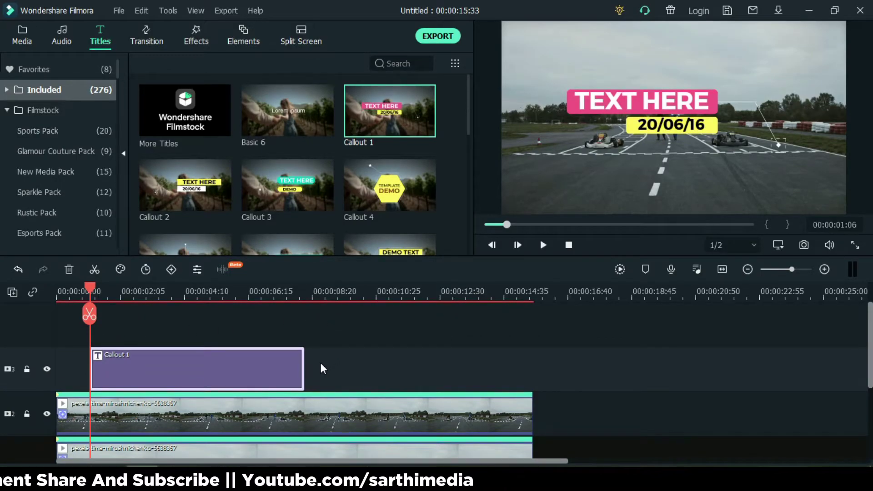
Step: Change the Callout 1 texts to "Pembalap 1" and "Mau masuk mobil", and scale the title group to 57.97% at X -125, Y 35
double_click(189, 360)
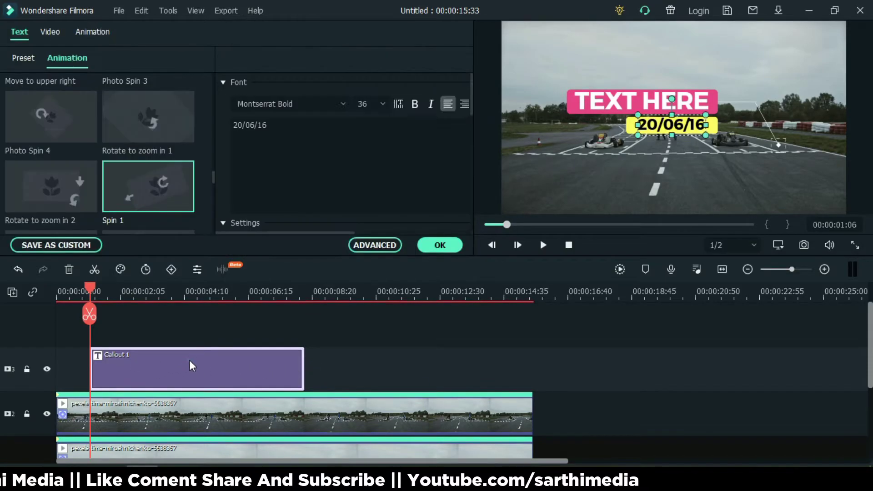
left_click(286, 129)
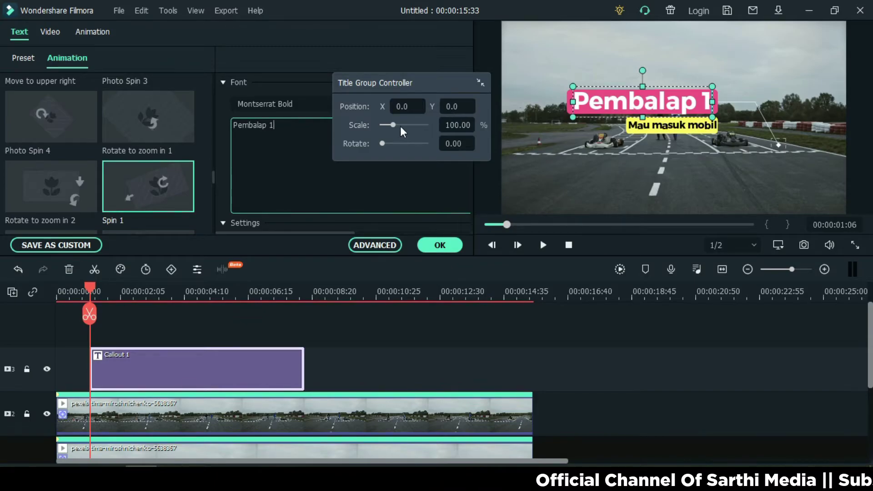
mouse_move(392, 125)
left_mouse_down()
mouse_move(408, 121)
mouse_move(392, 118)
left_mouse_up()
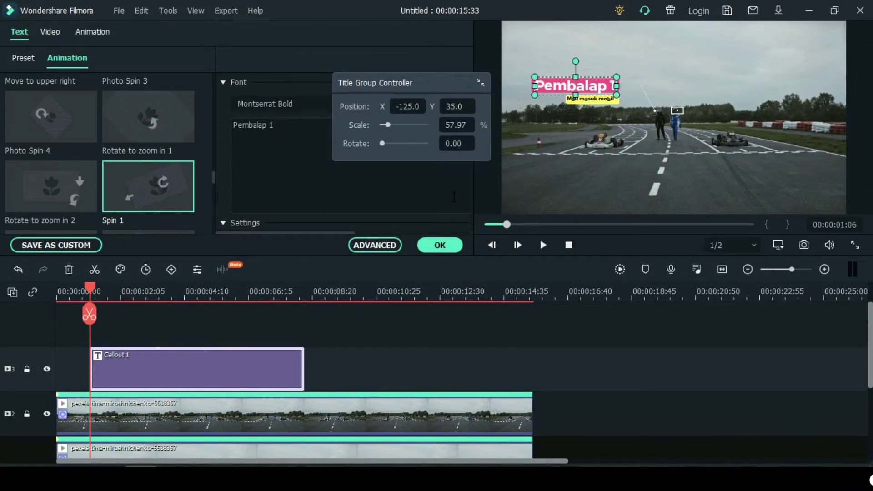
left_click(459, 248)
left_click(430, 366)
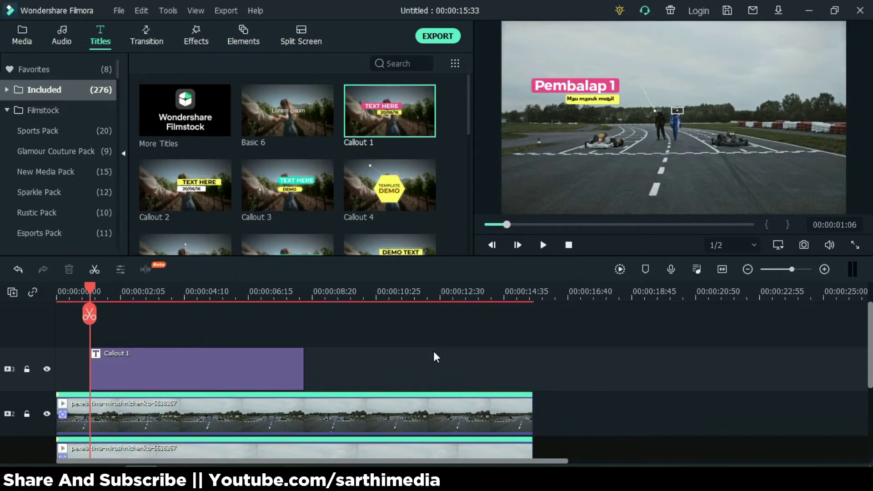
Step: Link Callout 1 to the motion tracking of the track 1 clip and accept the setting
scroll(707, 364, "down", 1)
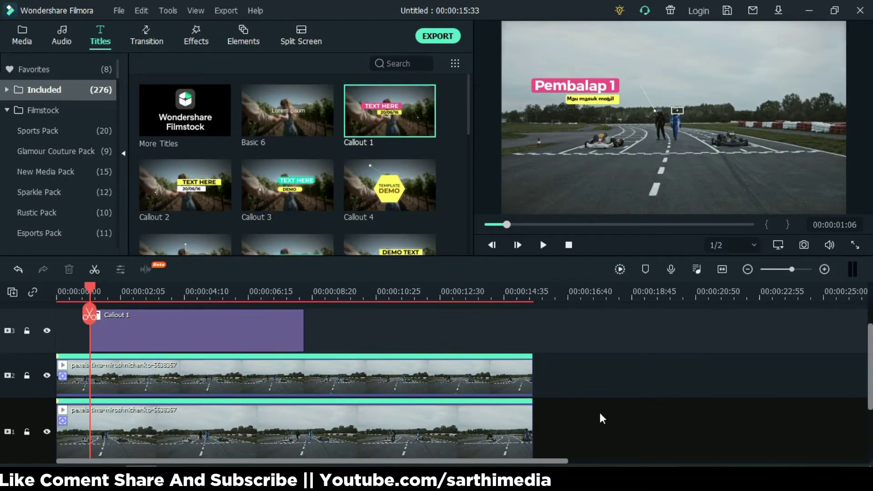
scroll(598, 413, "down", 1)
left_click(509, 389)
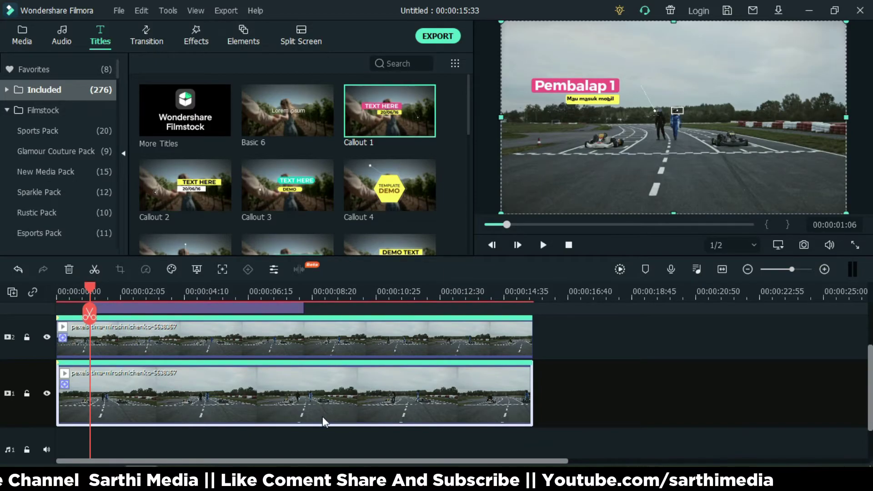
right_click(351, 392)
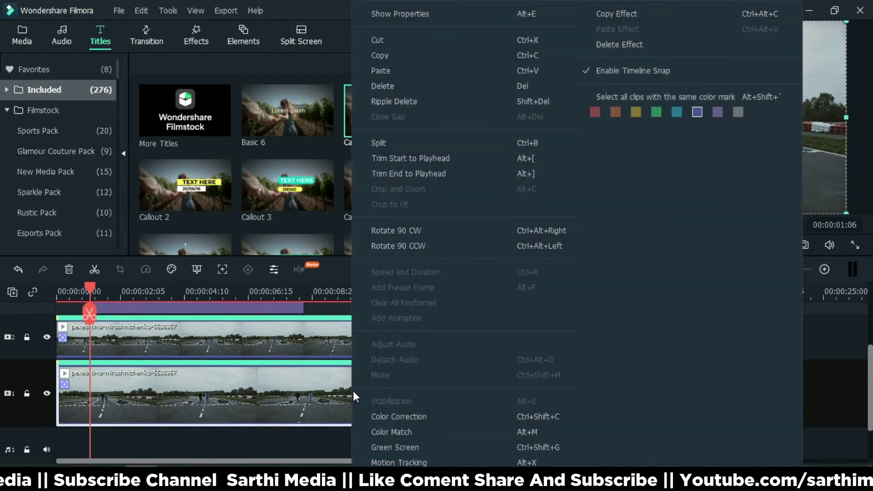
left_click(402, 462)
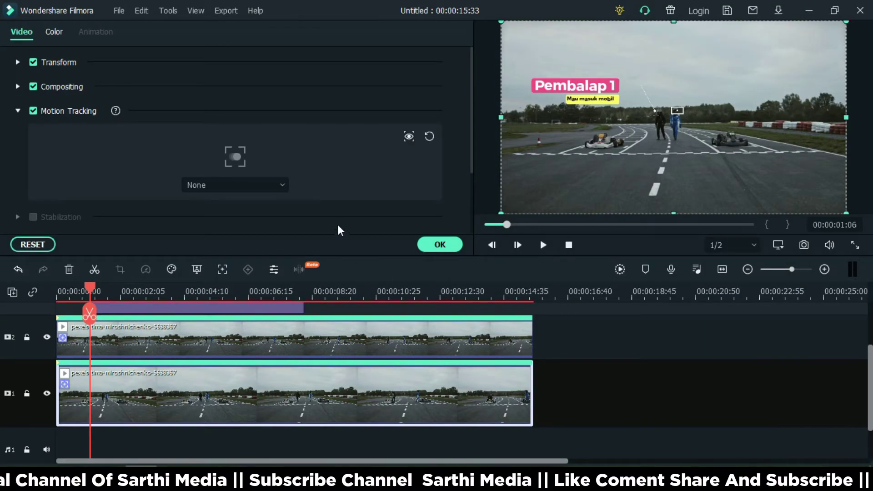
left_click(280, 180)
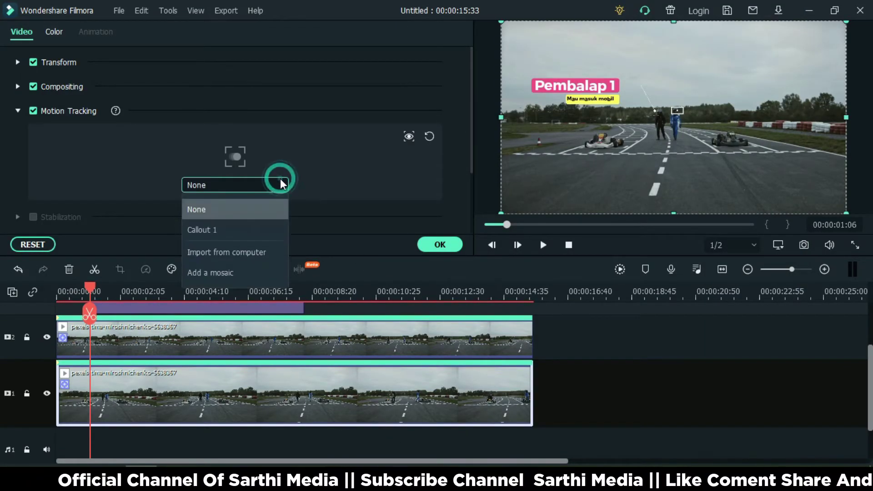
left_click(259, 227)
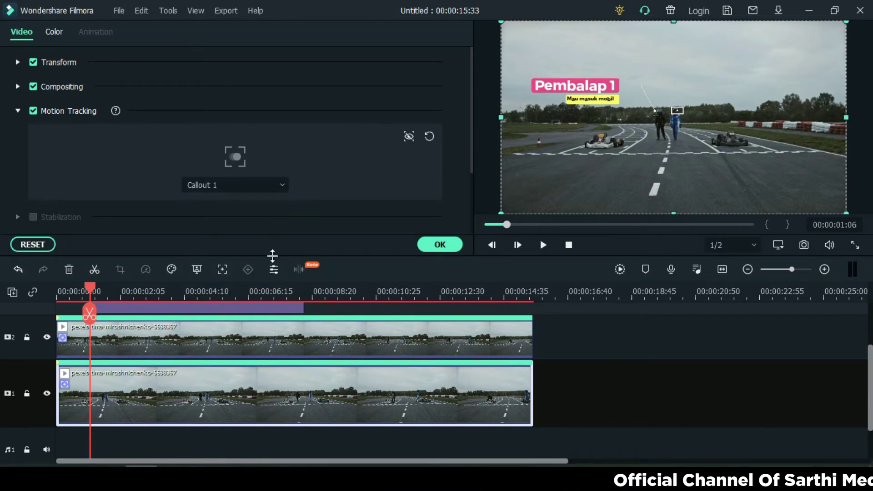
scroll(237, 332, "up", 2)
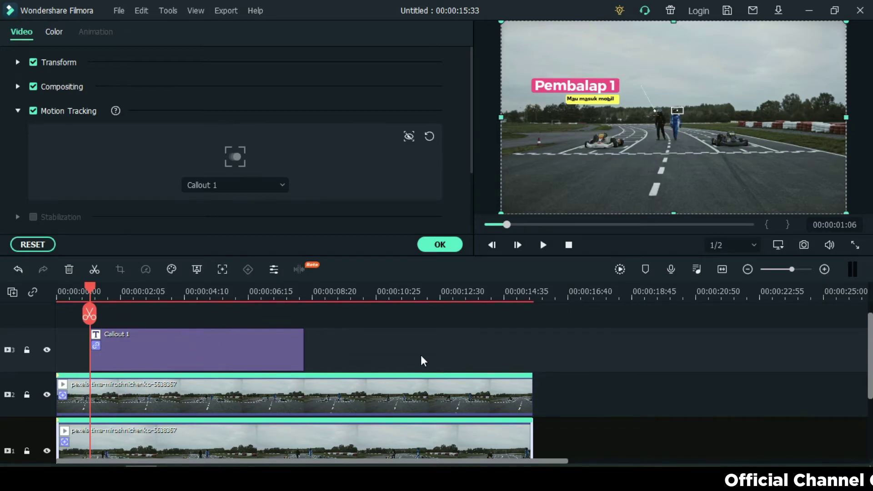
scroll(380, 318, "down", 2)
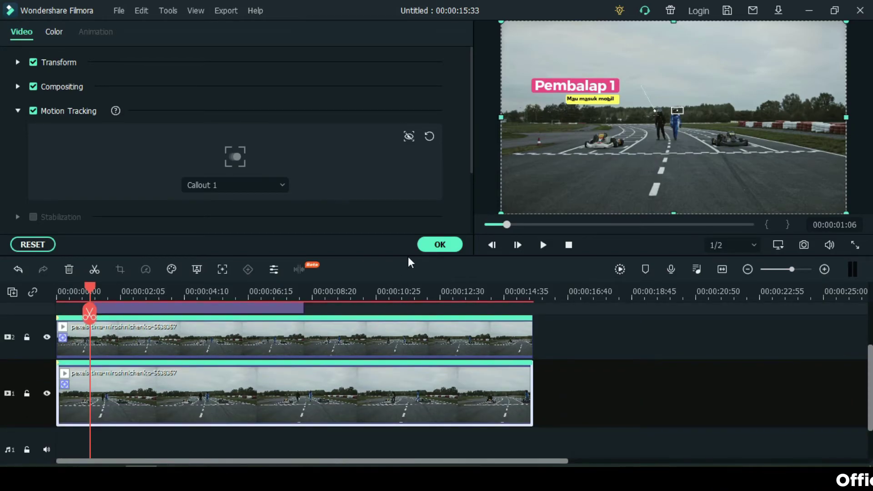
left_click(426, 242)
Step: Place the Callout 2 title on track 4, starting shortly after Callout 1, and preview it at 00:00:05:12
scroll(232, 367, "up", 2)
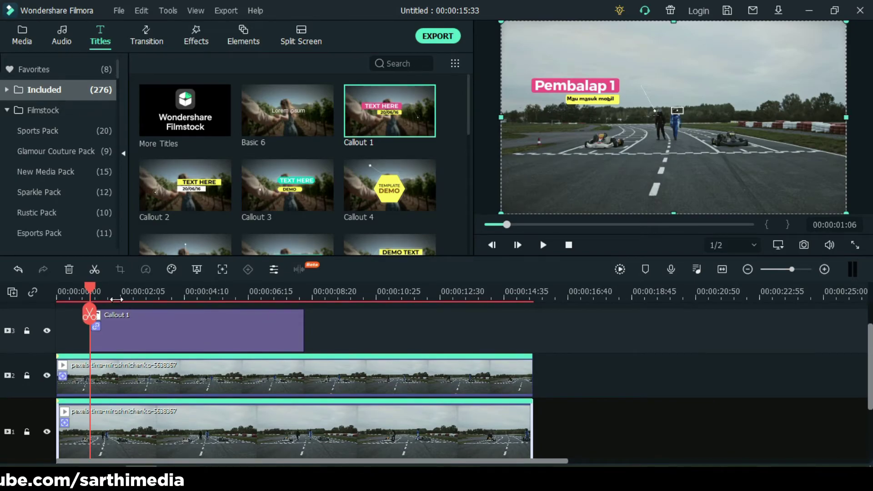
left_click(105, 294)
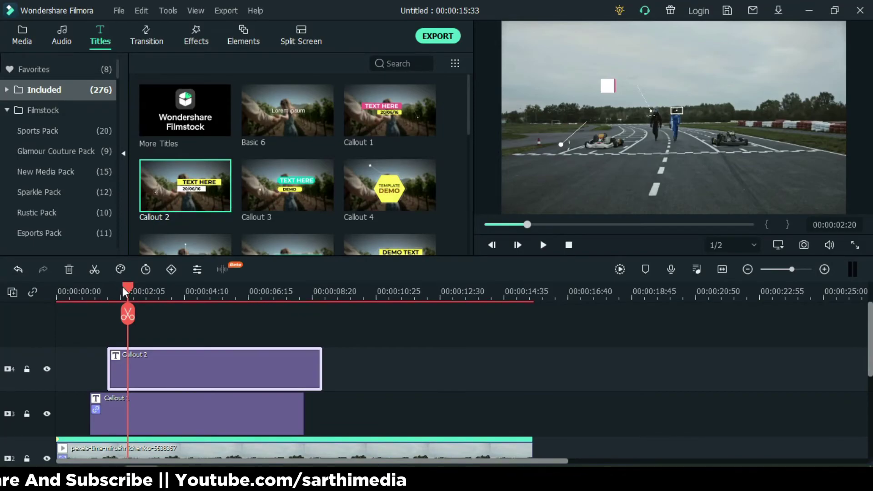
left_click_drag(127, 285, 215, 345)
Step: Change the Callout 2 heading to "Pembalap 2" and its second line to "Mau masuk mobil"
double_click(186, 380)
key("ctrl+a")
type("Pembalap 2")
left_click(694, 130)
key("ctrl+a")
type("Mau masuk mobil")
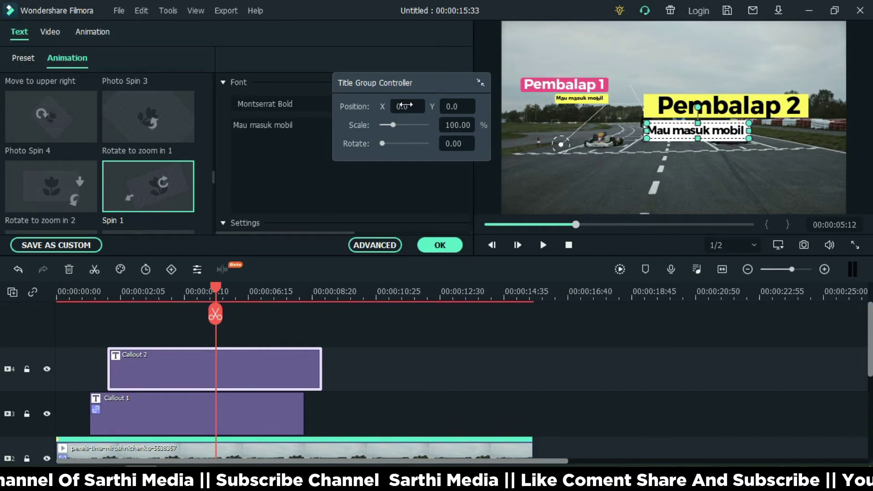
Step: Scale the Callout 2 title group to 57.97%, position it at X 125, Y 47, and accept the title edits
left_click_drag(393, 126, 459, 106)
double_click(468, 107)
type("37")
key("BackSpace")
key("BackSpace")
type("47")
key("Return")
double_click(406, 106)
type("125")
key("Return")
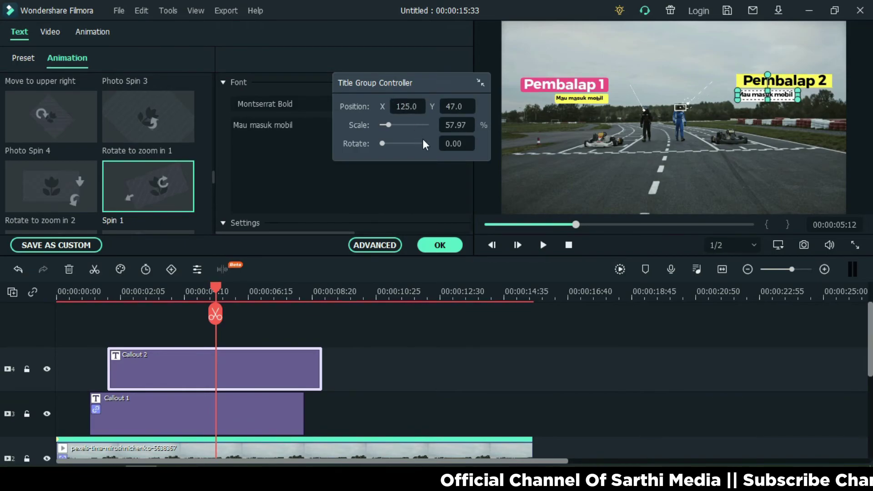
left_click(440, 245)
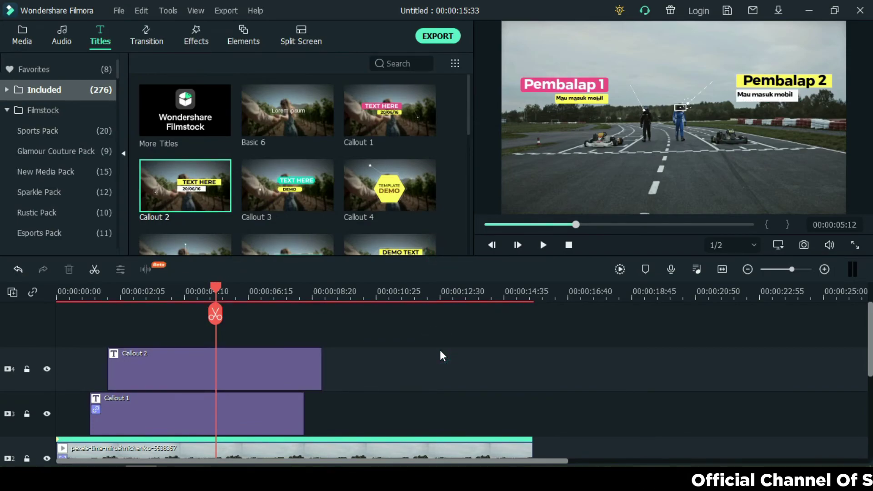
Step: Link Callout 2 to the motion tracking of the track 2 clip and close the settings
scroll(440, 351, "down", 1)
left_click(351, 435)
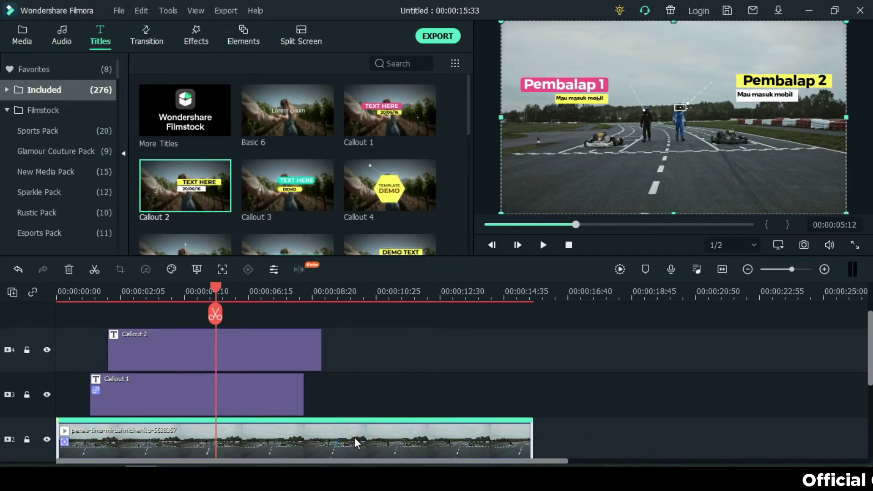
scroll(354, 437, "down", 1)
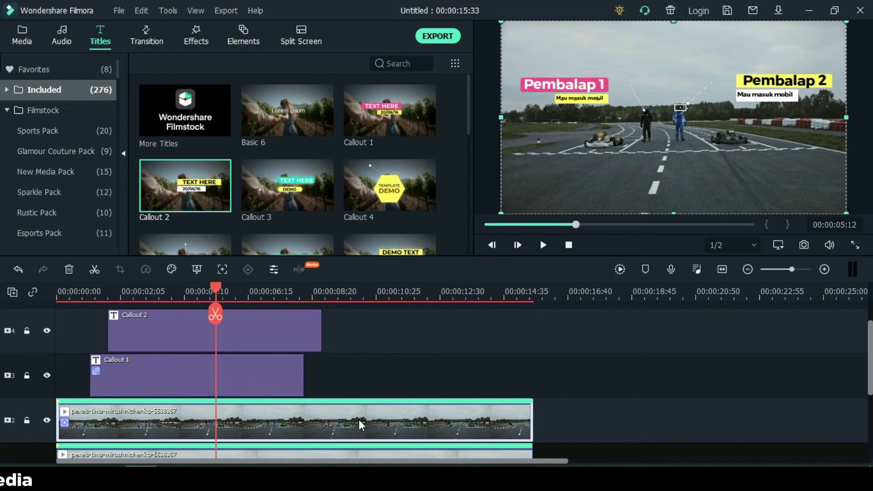
right_click(359, 421)
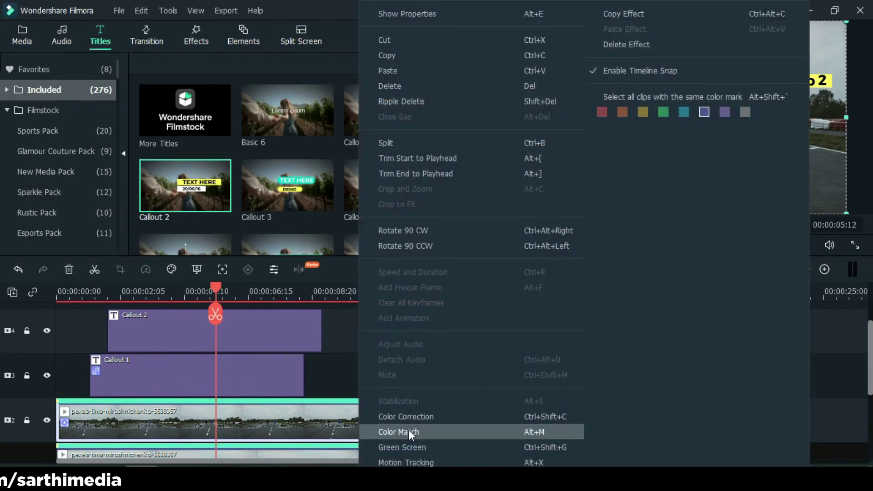
left_click(413, 462)
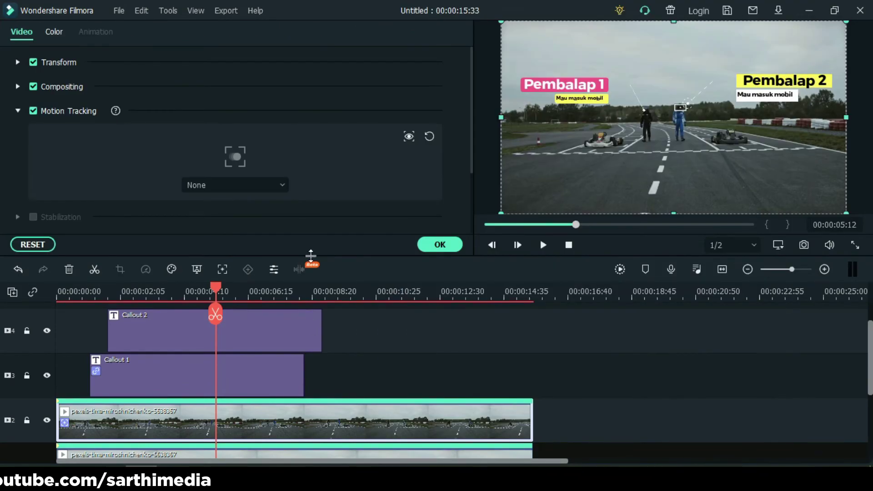
left_click(283, 184)
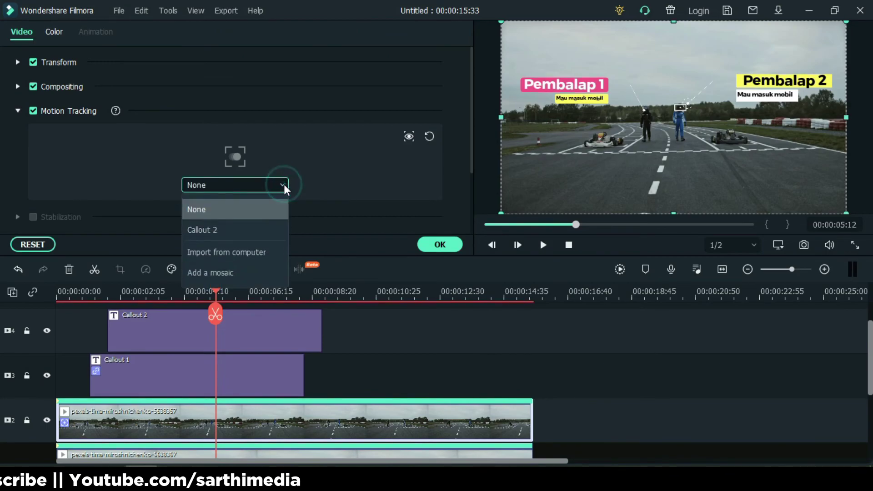
left_click(244, 231)
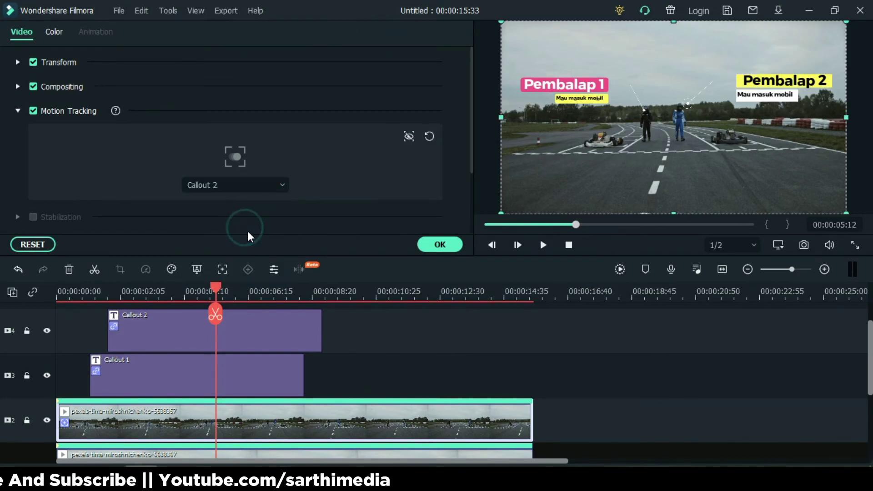
double_click(255, 339)
scroll(430, 327, "down", 2)
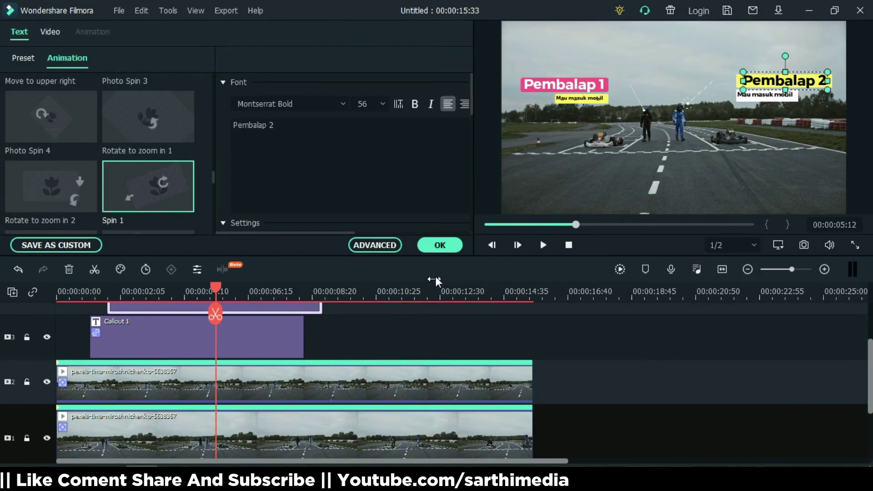
left_click(439, 245)
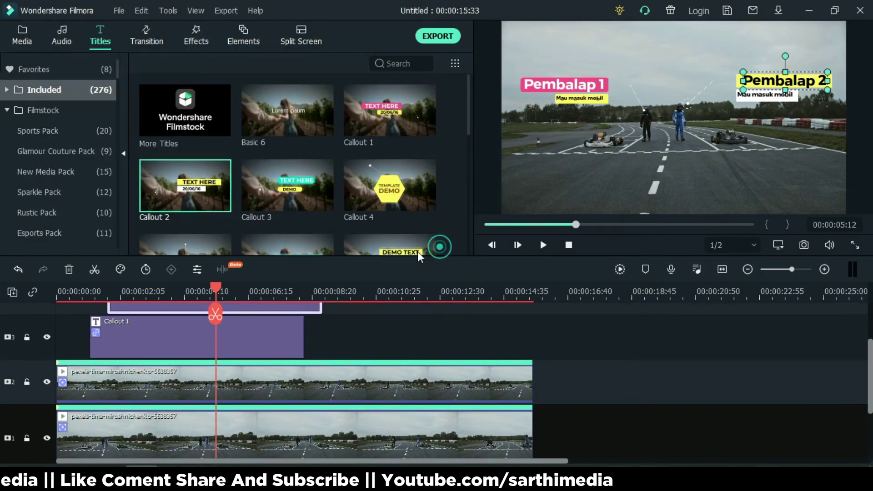
Step: Play the timeline from the start to check how both callouts follow their racers
left_click(153, 293)
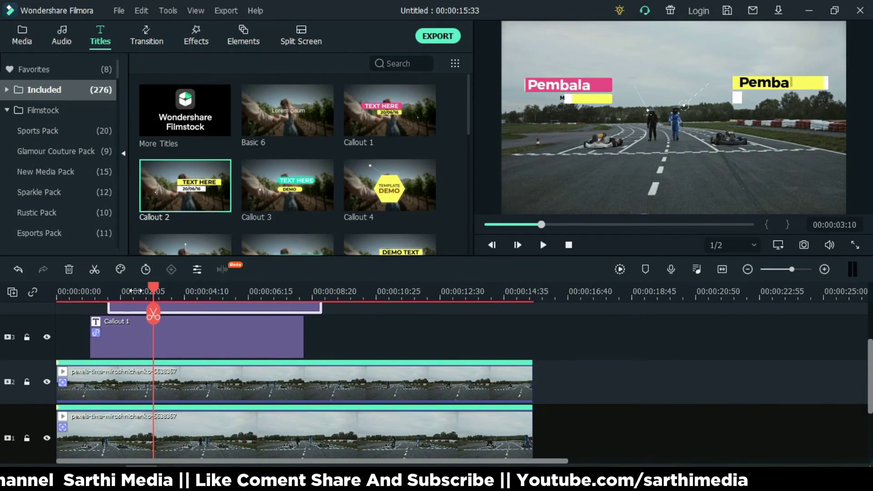
left_click_drag(150, 290, 114, 291)
left_click(59, 293)
left_click(543, 244)
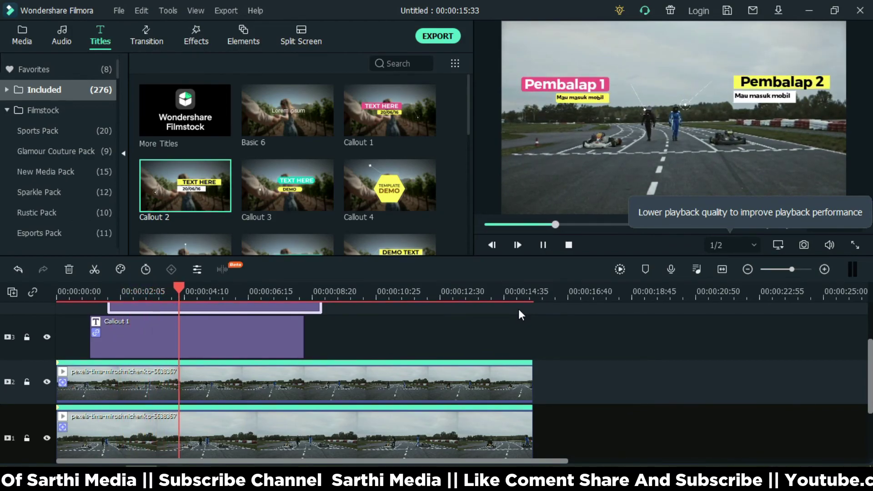
left_click(543, 245)
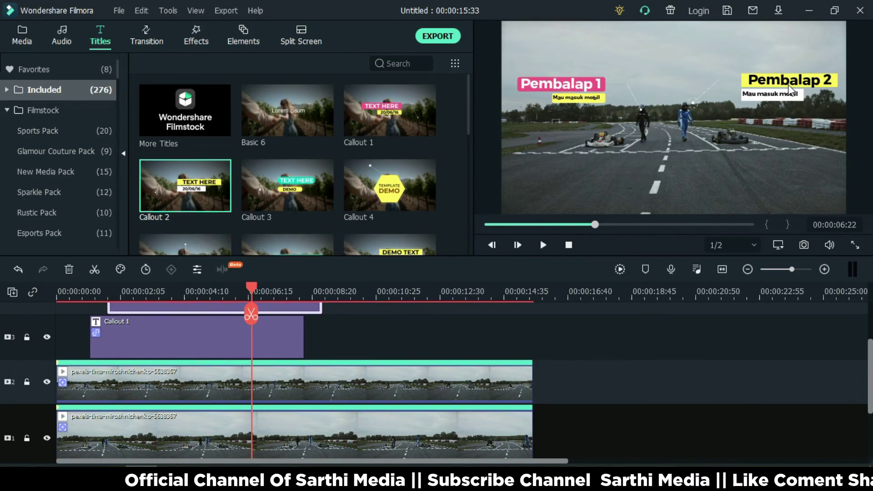
left_click(544, 245)
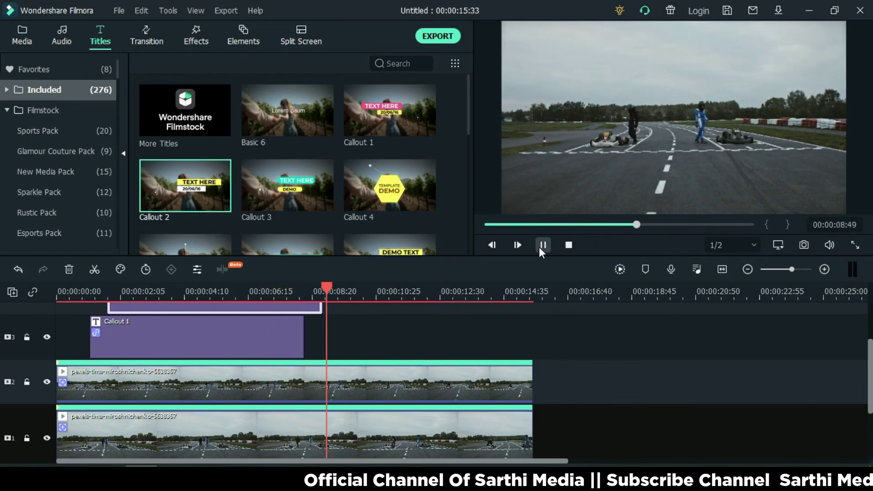
left_click(542, 244)
scroll(575, 360, "up", 2)
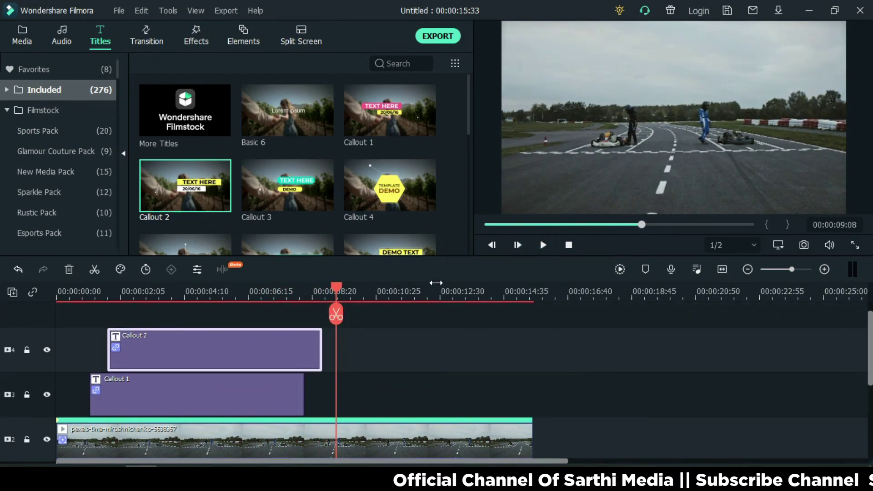